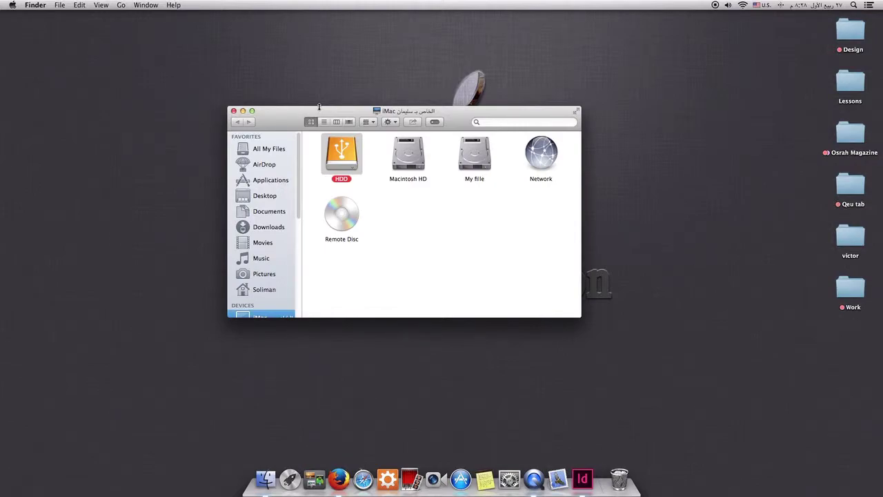
# Open the Get Info window for the HDD external drive, check its format and capacity, and close it
pyautogui.moveTo(329, 111); pyautogui.dragTo(329, 88)
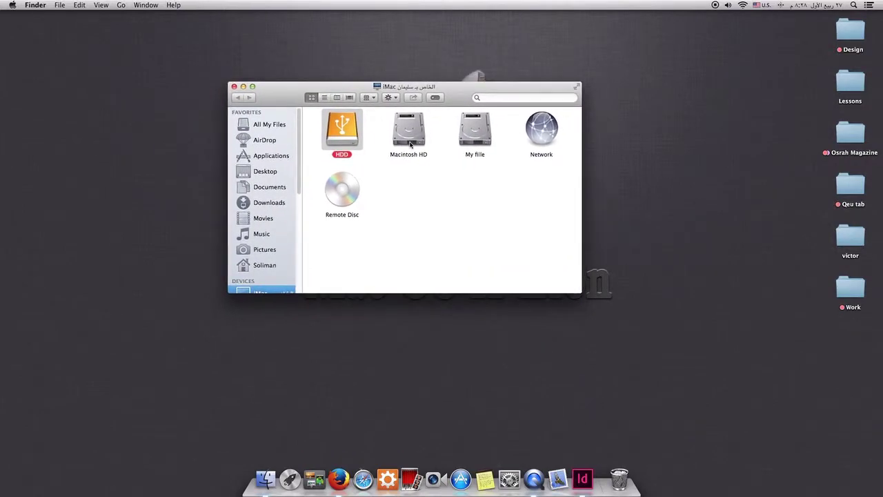
pyautogui.rightClick(339, 131)
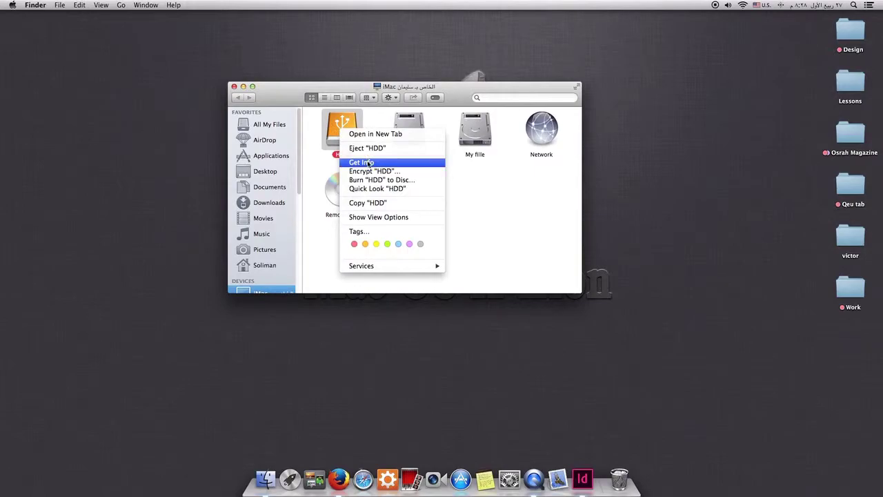
pyautogui.click(369, 164)
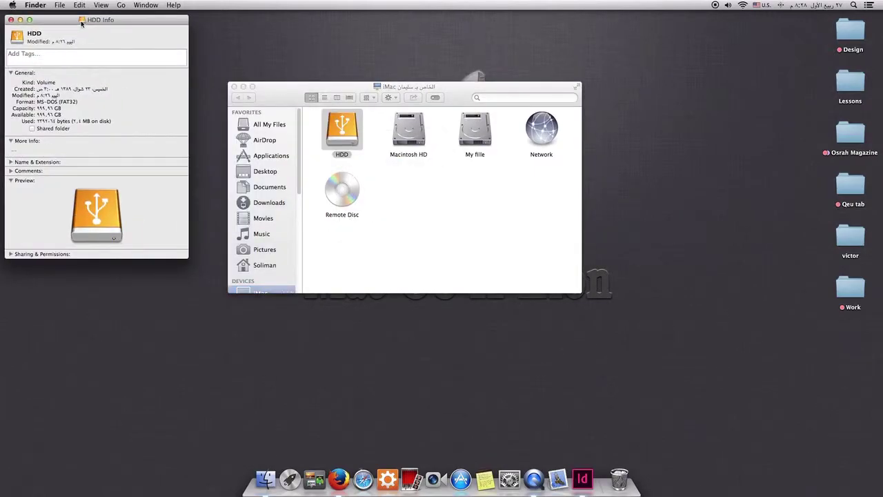
pyautogui.moveTo(81, 22); pyautogui.dragTo(292, 47)
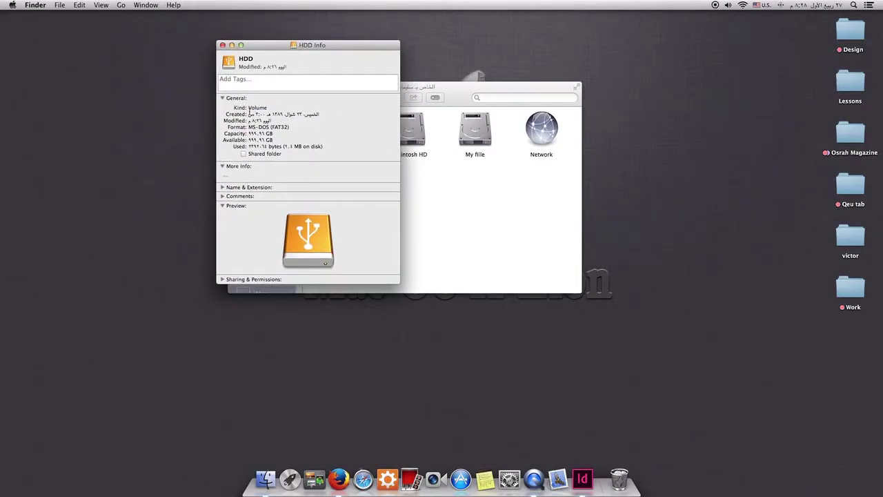
pyautogui.click(222, 44)
pyautogui.moveTo(343, 86); pyautogui.dragTo(374, 84)
pyautogui.rightClick(360, 114)
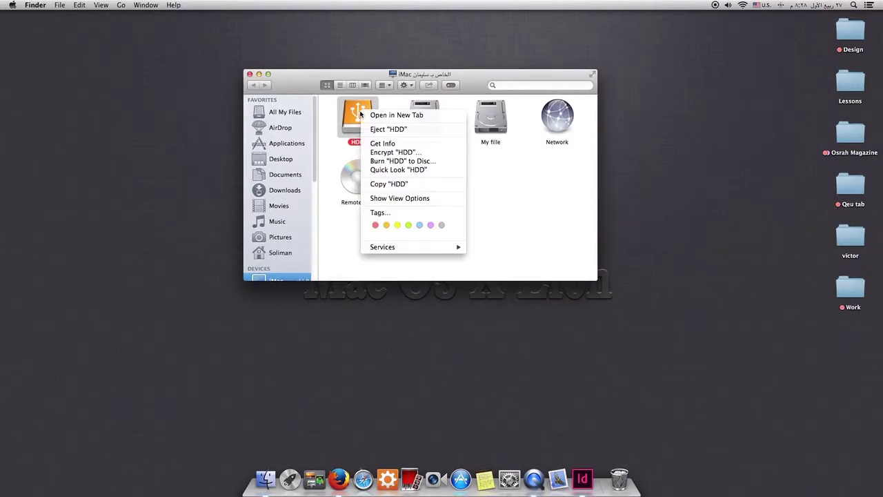
pyautogui.click(514, 215)
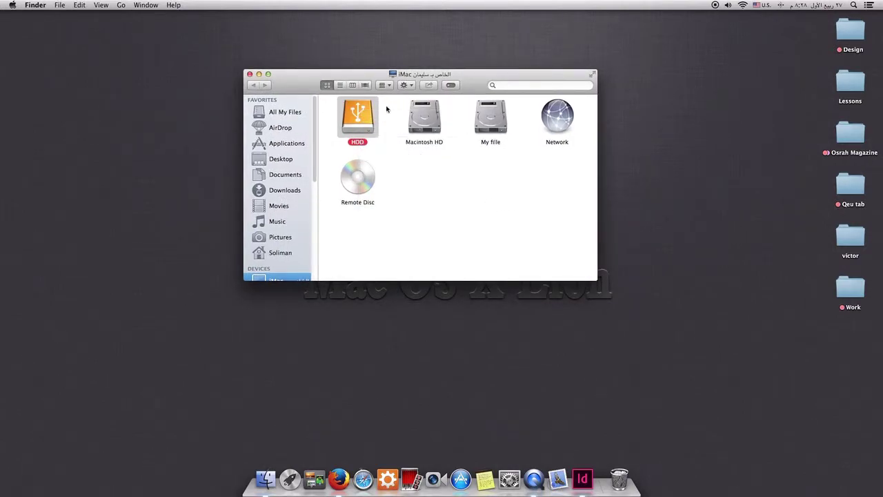
# Minimize the Finder window and launch Disk Utility through a Spotlight search for "disk"
pyautogui.click(259, 74)
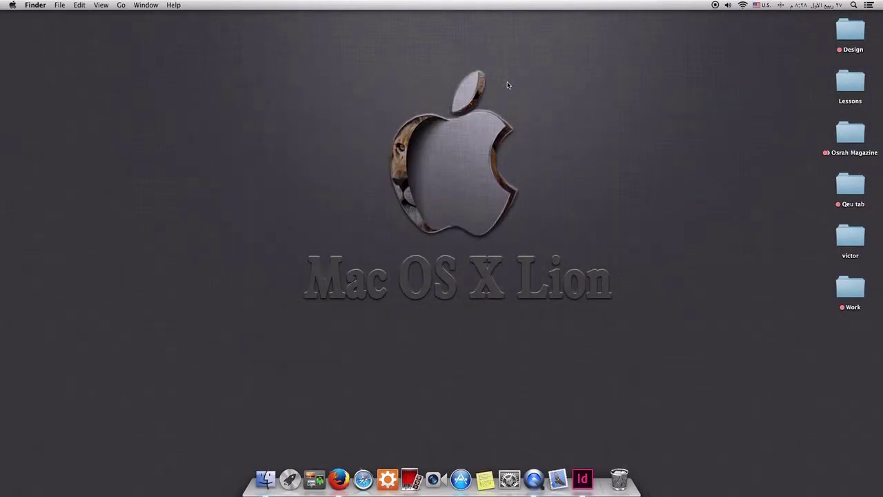
pyautogui.press('super+space')
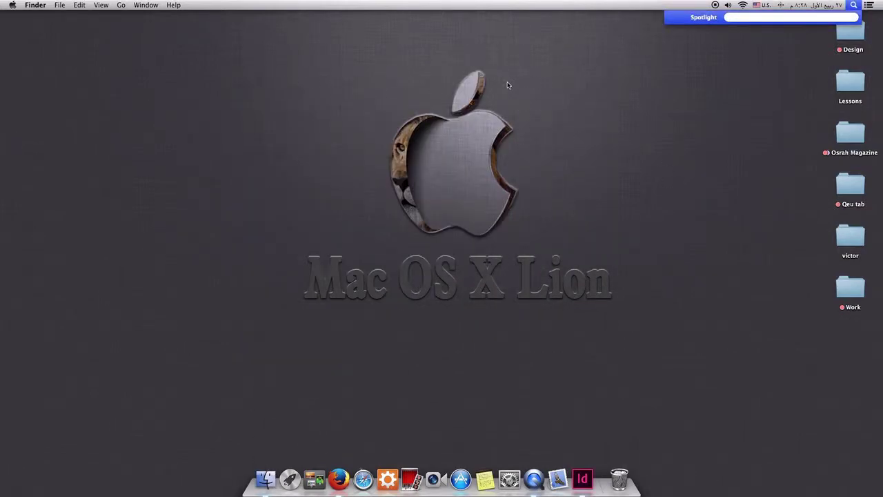
pyautogui.write('disk')
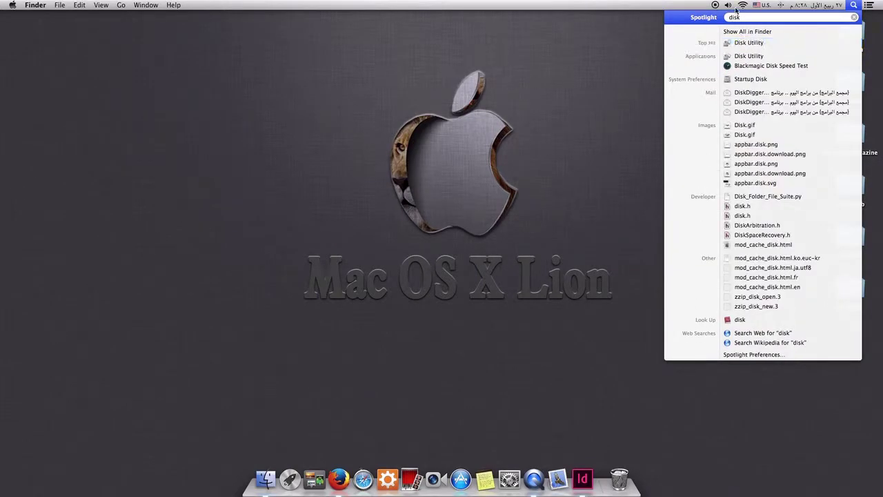
pyautogui.click(750, 42)
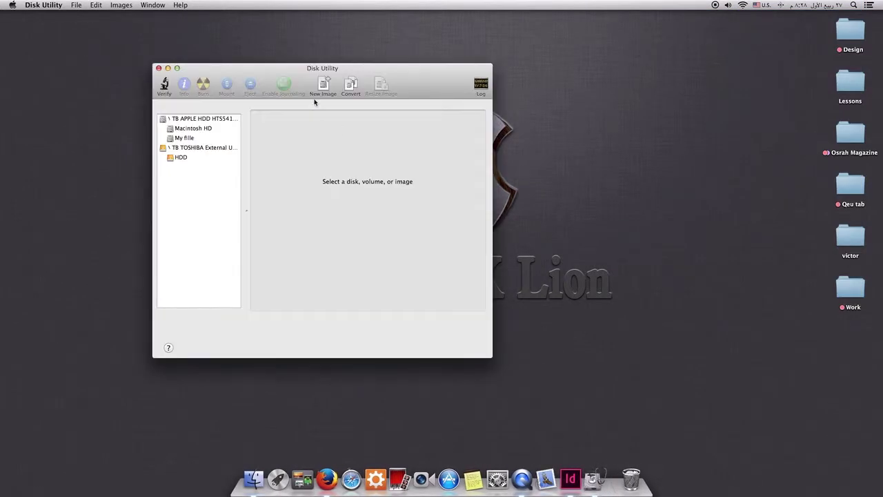
pyautogui.moveTo(375, 68); pyautogui.dragTo(596, 64)
# Switch to Finder and view the Utilities folder to locate Disk Utility, and minimize that window
pyautogui.click(89, 18)
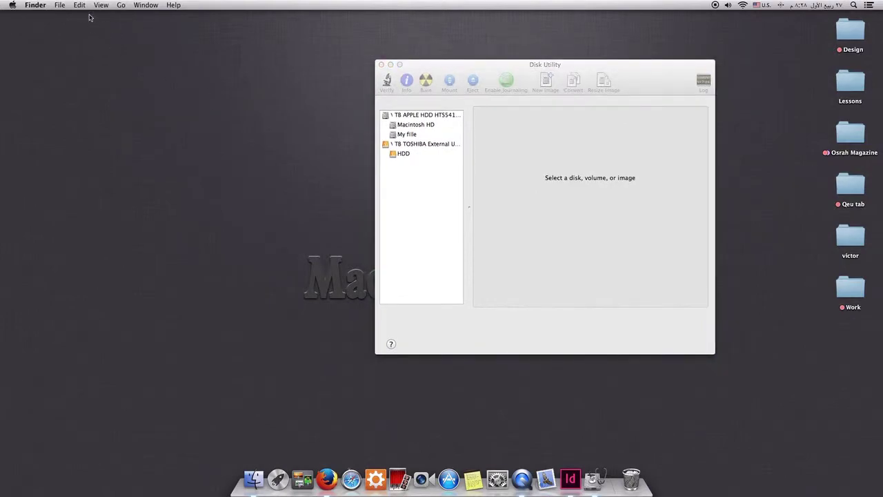
pyautogui.click(120, 5)
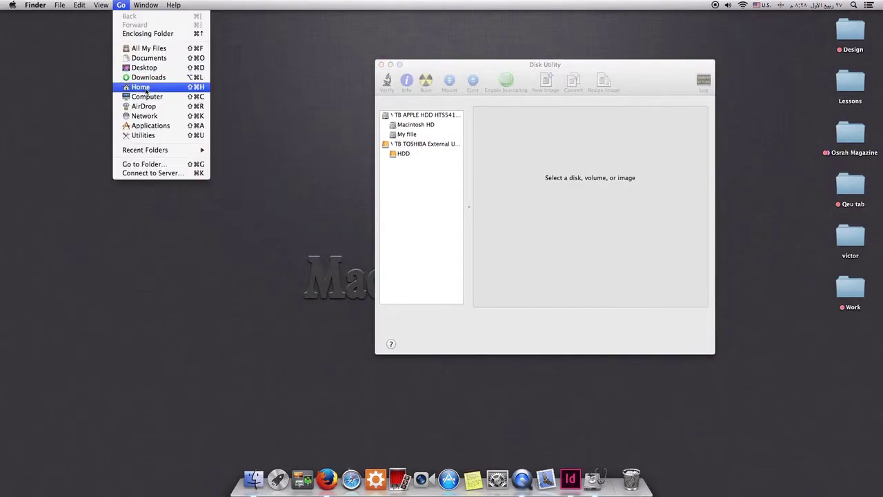
pyautogui.click(157, 136)
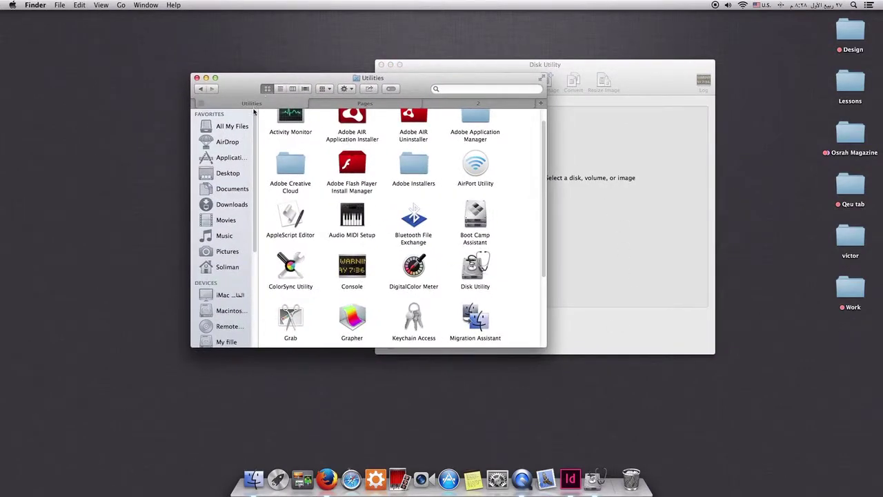
pyautogui.click(200, 88)
pyautogui.click(205, 77)
# Set the partition layout of the 1 TB TOSHIBA external drive to 2 partitions
pyautogui.moveTo(523, 66); pyautogui.dragTo(393, 37)
pyautogui.click(275, 116)
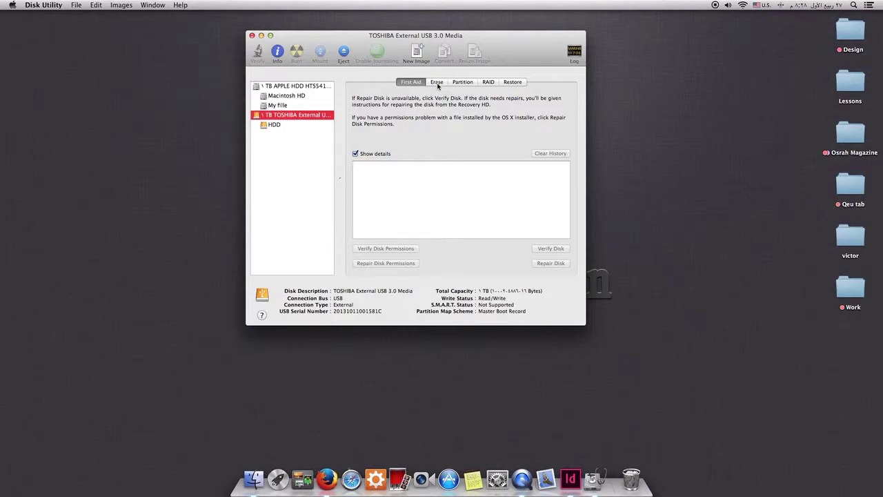
pyautogui.click(465, 82)
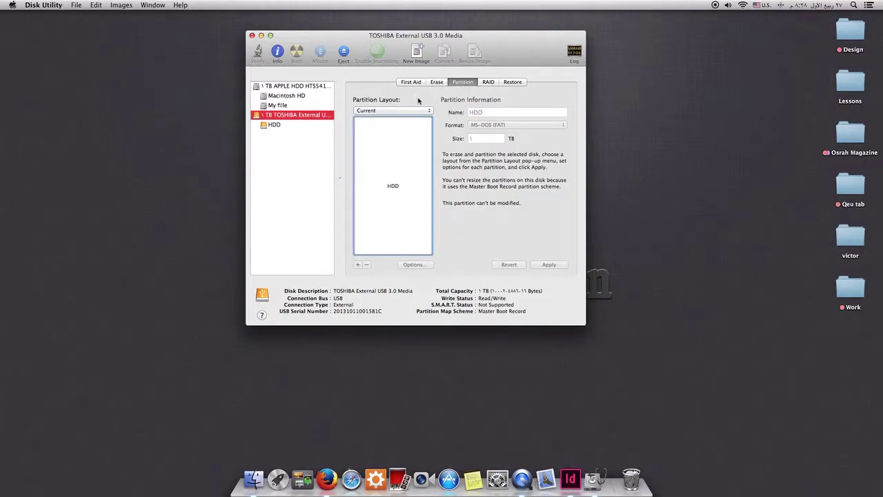
pyautogui.click(378, 110)
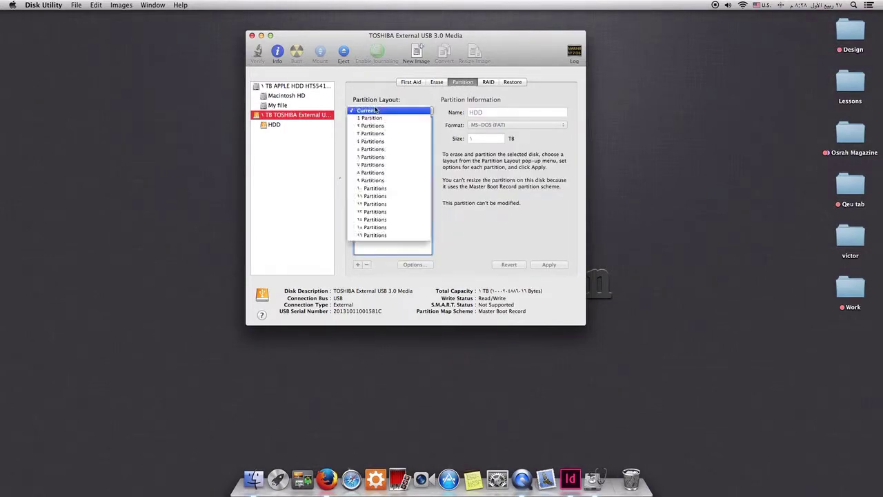
pyautogui.click(372, 127)
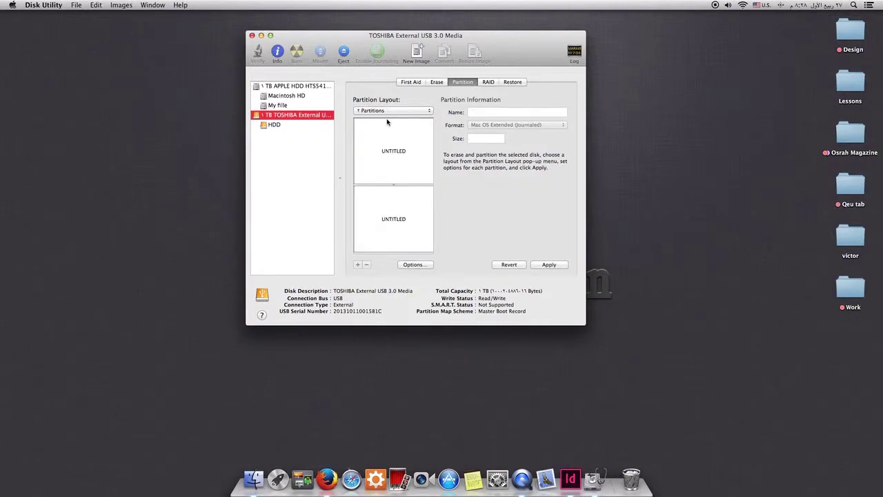
# Name the first partition in the layout WINDOWS OS
pyautogui.click(399, 153)
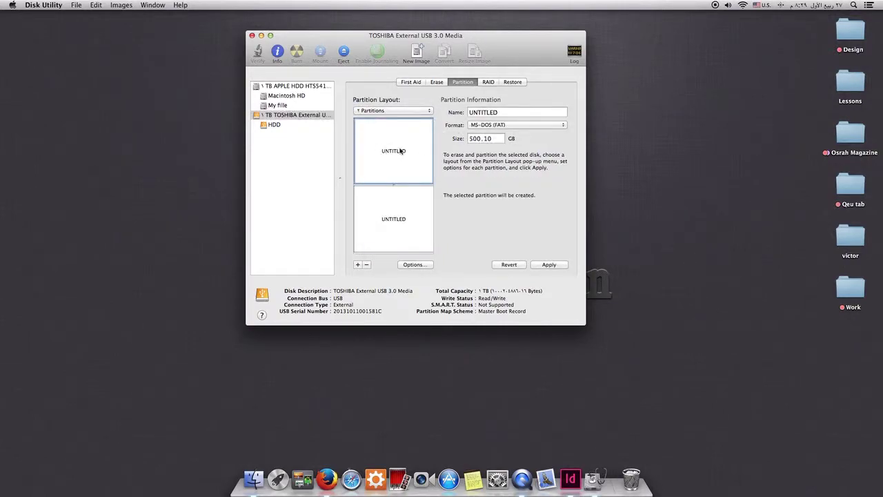
pyautogui.doubleClick(519, 112)
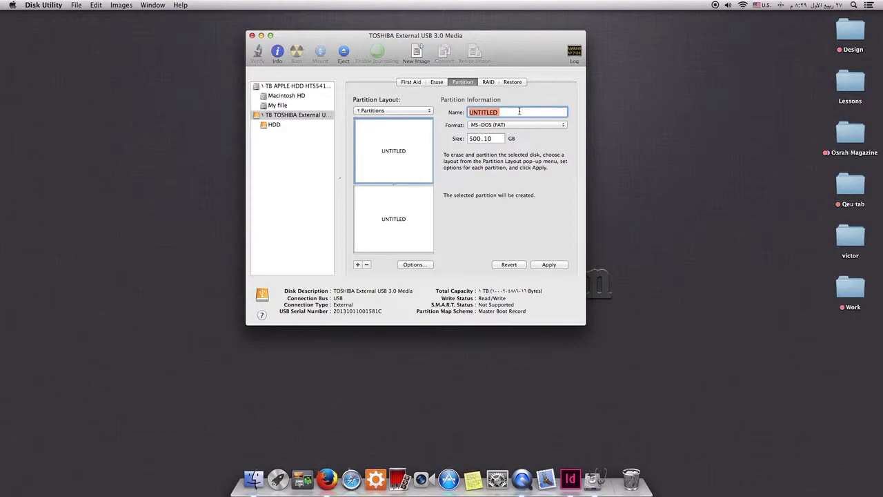
pyautogui.write('WINDOWS')
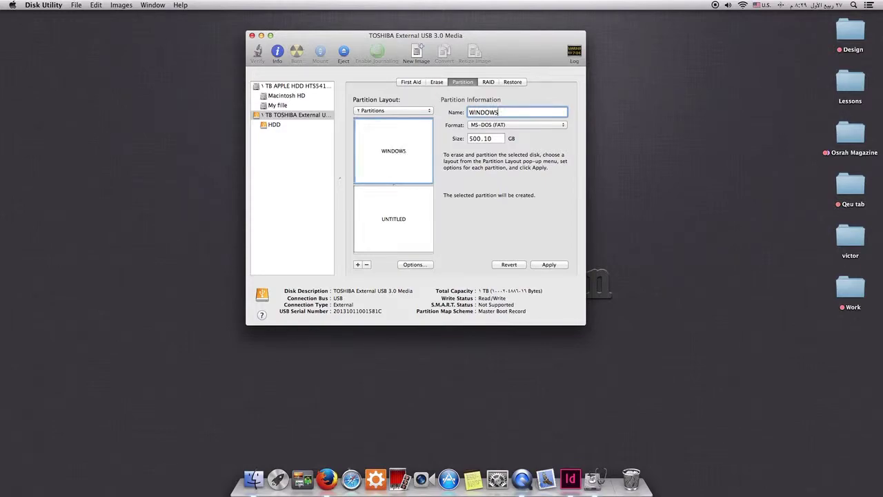
pyautogui.write(' OS')
pyautogui.doubleClick(497, 112)
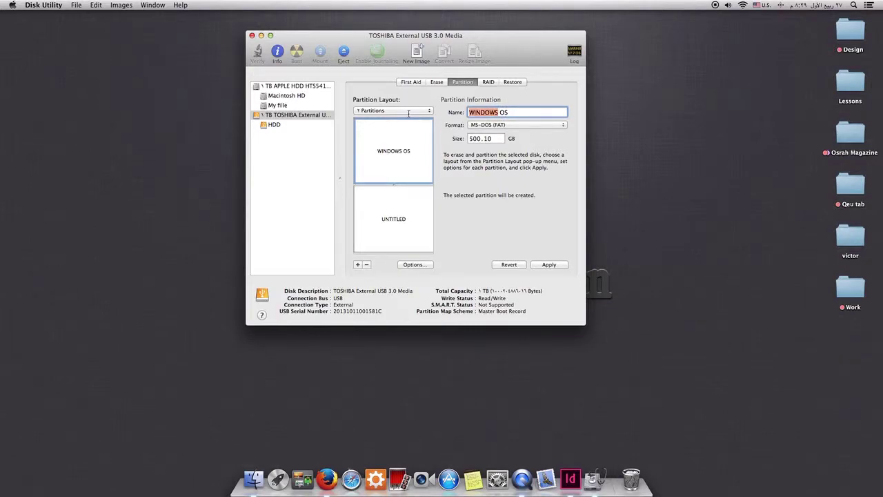
# Choose MS-DOS (FAT) as the format of the WINDOWS OS partition
pyautogui.click(507, 124)
pyautogui.click(508, 125)
pyautogui.click(508, 125)
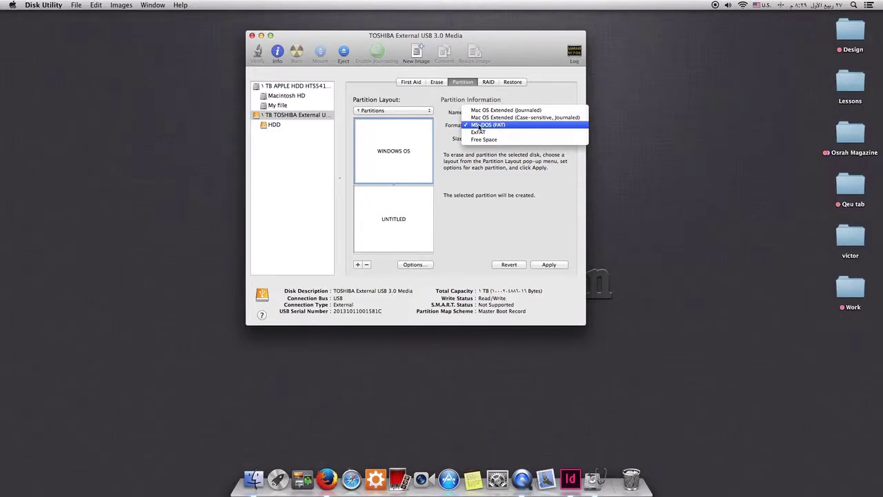
pyautogui.click(481, 125)
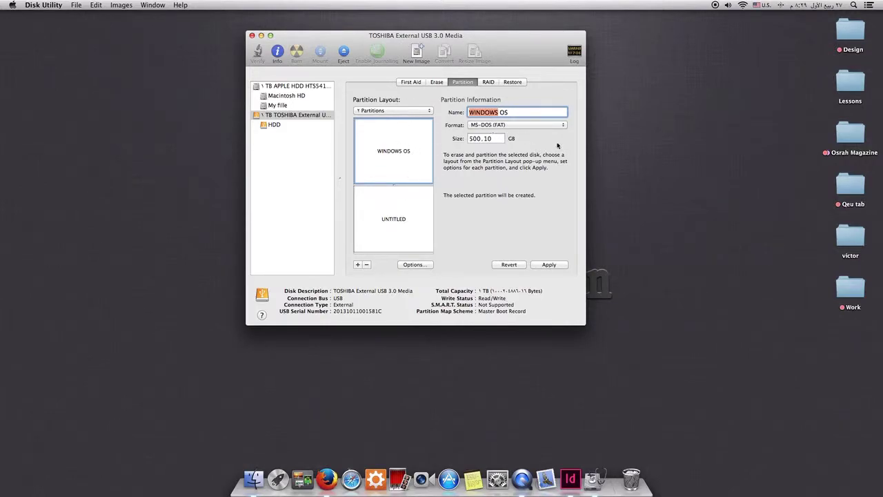
# Name the second, untitled partition MAC OS
pyautogui.click(388, 219)
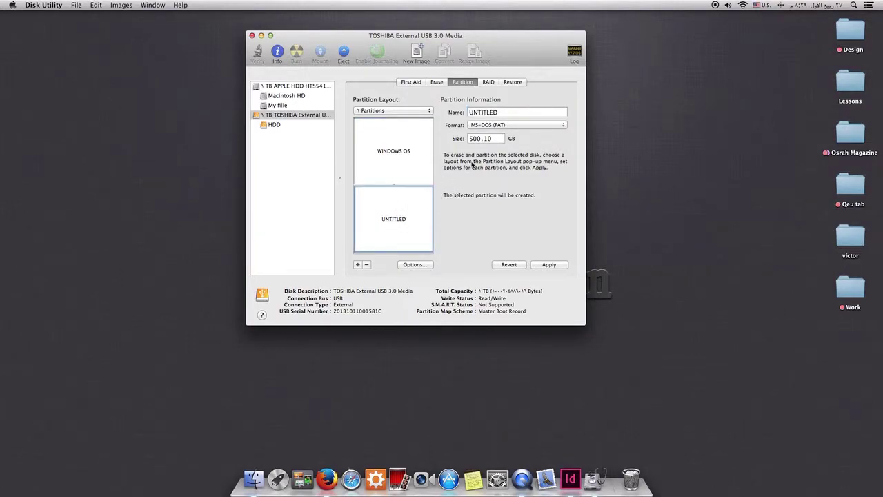
pyautogui.click(501, 112)
pyautogui.doubleClick(501, 111)
pyautogui.write('MAC OS')
# Review both partitions, apply the new layout to the TOSHIBA external drive, and confirm the partitioning
pyautogui.click(390, 169)
pyautogui.click(387, 228)
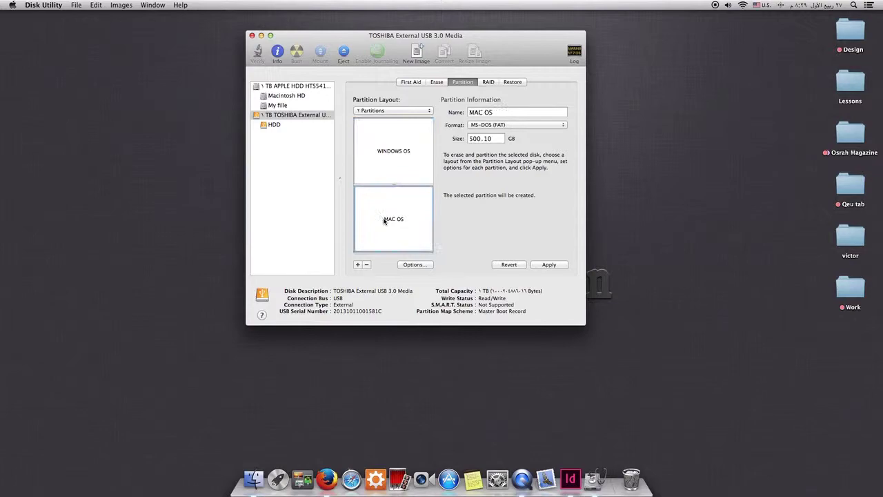
pyautogui.click(549, 265)
pyautogui.click(436, 167)
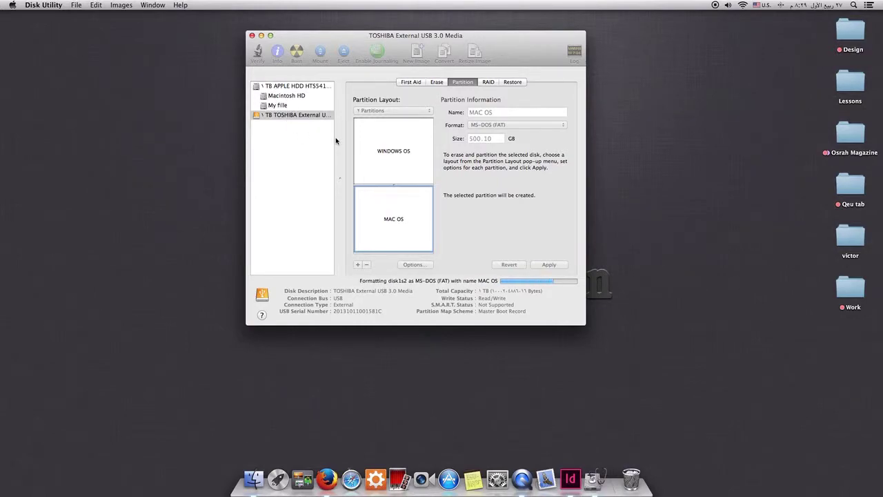
# Check the disks offered for Time Machine backup and postpone the decision with Decide Later
pyautogui.click(564, 182)
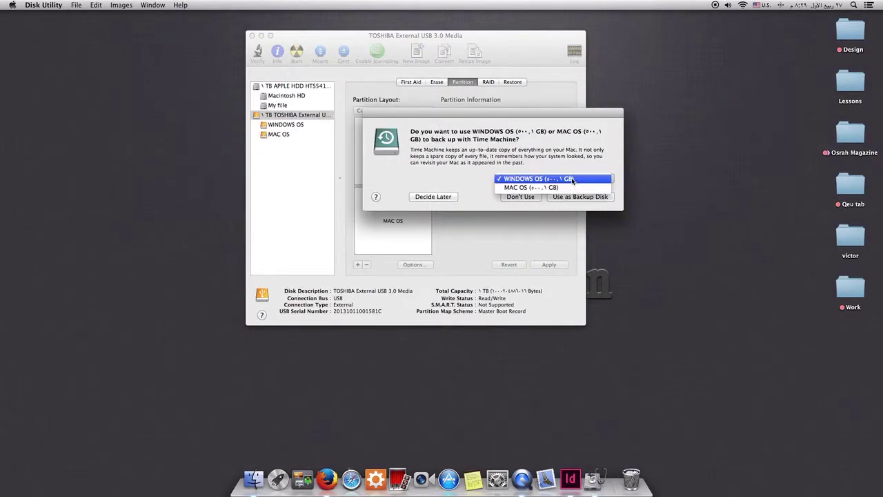
pyautogui.click(475, 162)
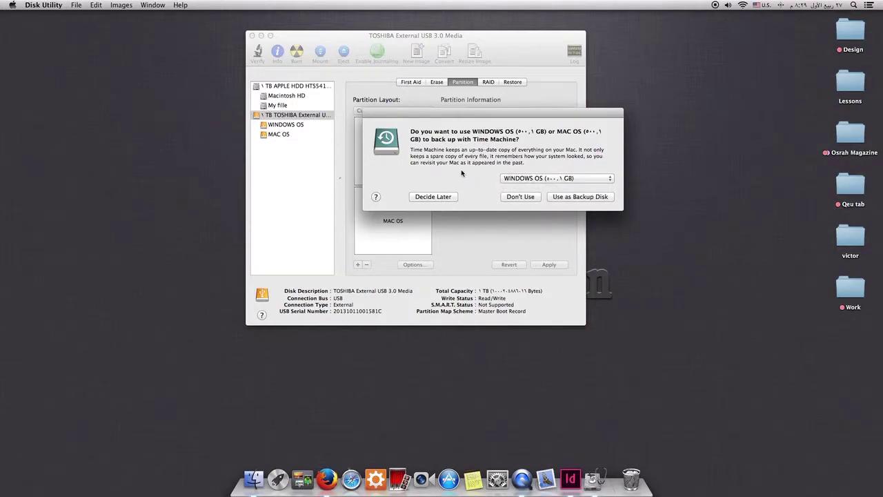
pyautogui.click(573, 179)
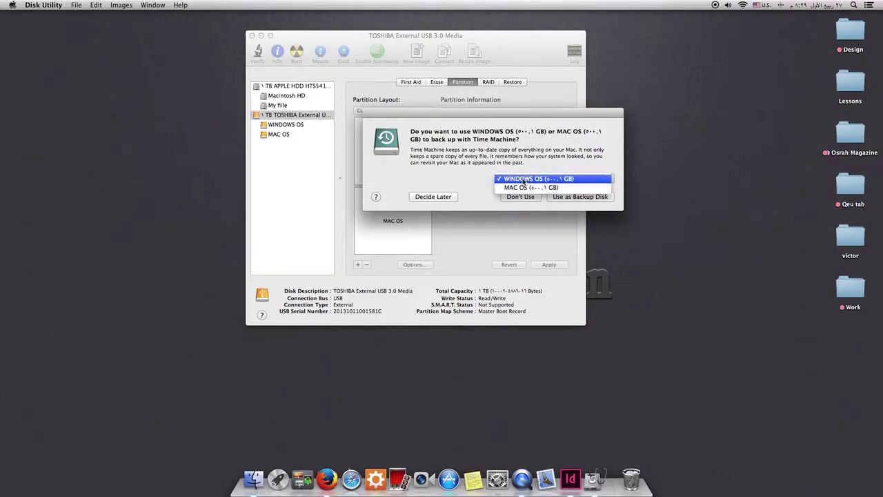
pyautogui.click(425, 161)
pyautogui.click(413, 196)
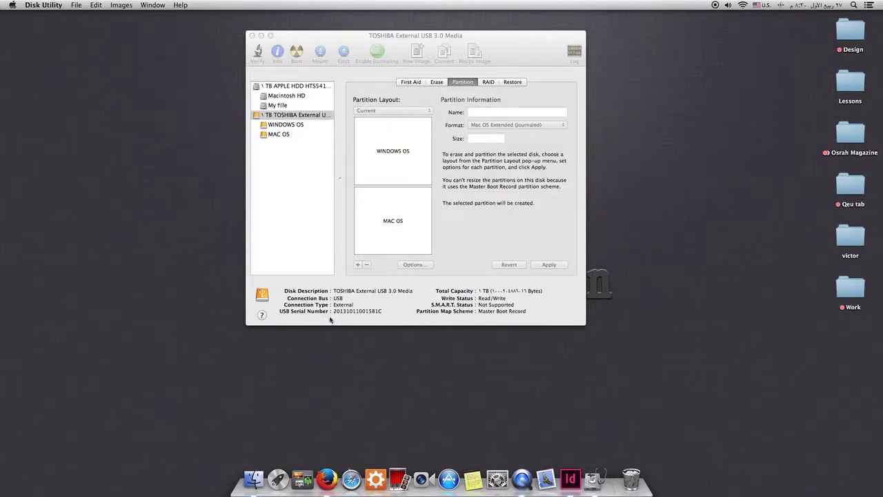
# Open a new Finder window and examine the MAC OS and WINDOWS OS drives in it
pyautogui.rightClick(254, 482)
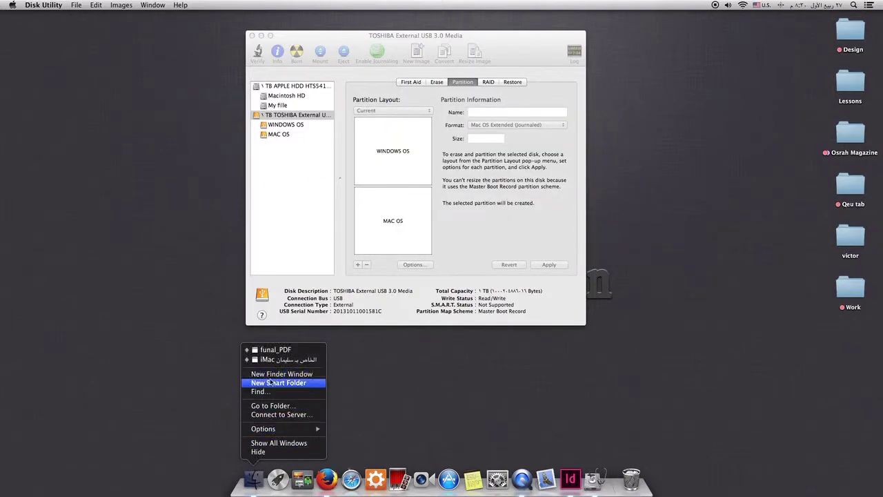
pyautogui.click(266, 373)
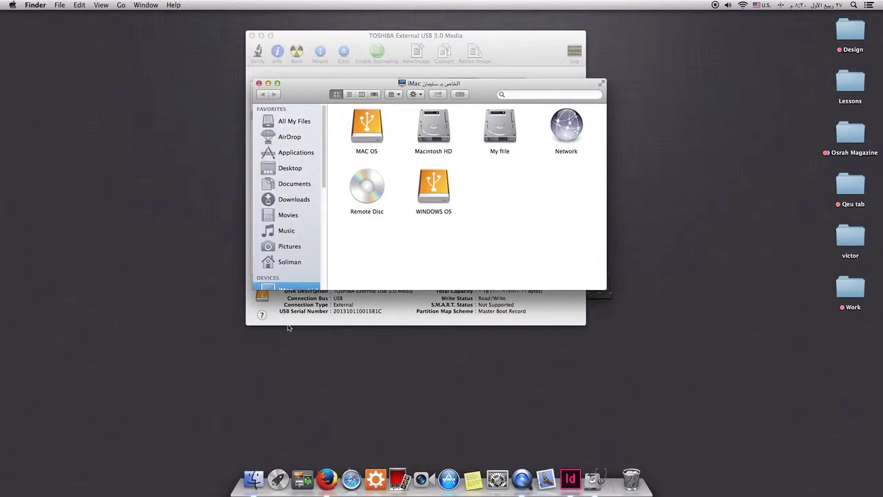
pyautogui.click(430, 200)
pyautogui.click(377, 138)
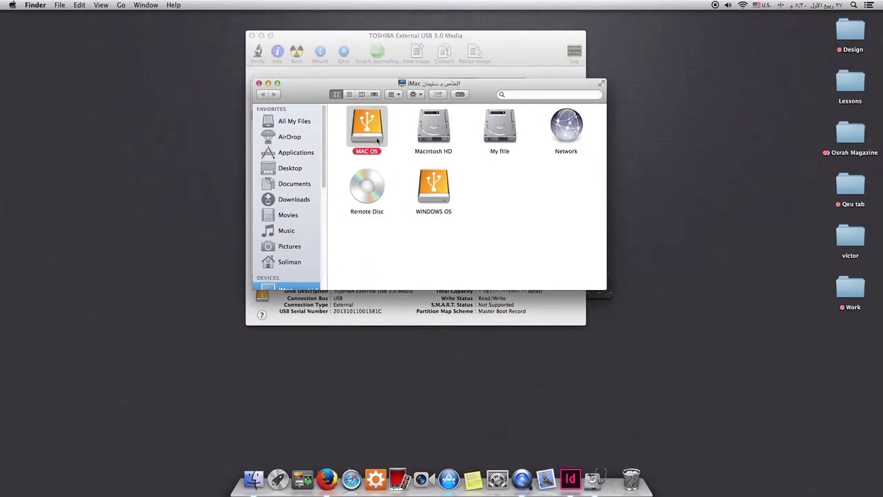
pyautogui.click(425, 196)
pyautogui.click(360, 125)
pyautogui.moveTo(476, 184); pyautogui.dragTo(429, 225)
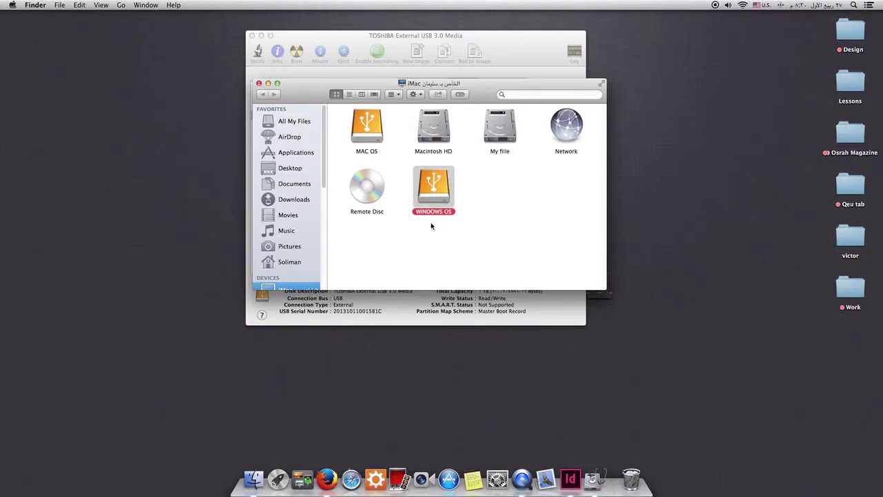
pyautogui.click(518, 240)
# Switch to Disk Utility and inspect the partition information of MAC OS and WINDOWS OS
pyautogui.click(593, 478)
pyautogui.click(423, 142)
pyautogui.click(397, 217)
pyautogui.click(375, 140)
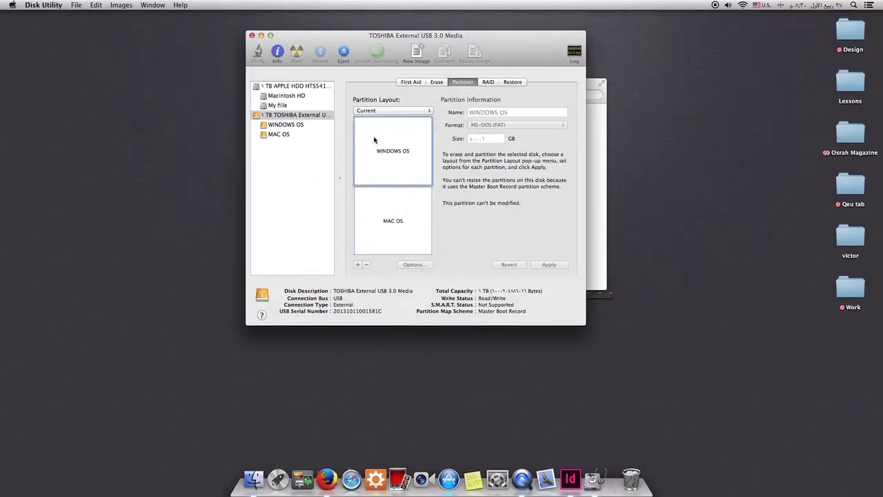
# Erase the MAC OS volume in Mac OS Extended (Journaled) format and postpone its Time Machine backup choice with Decide Later
pyautogui.click(422, 221)
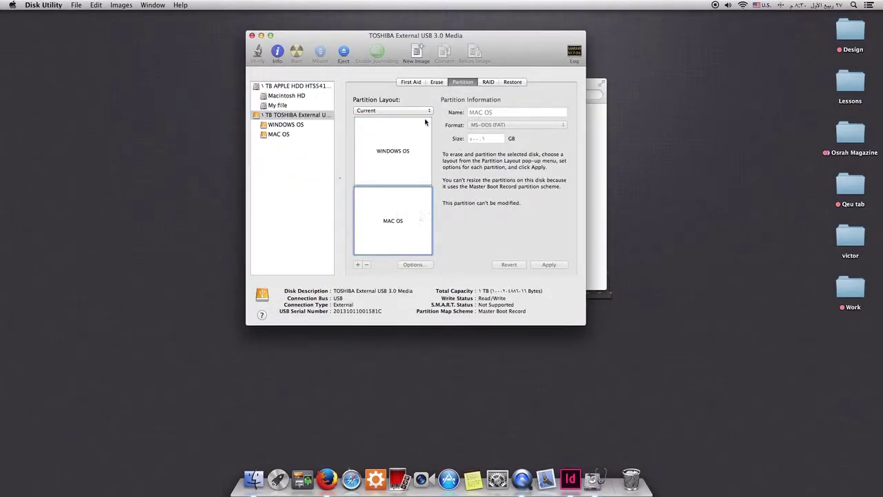
pyautogui.click(437, 82)
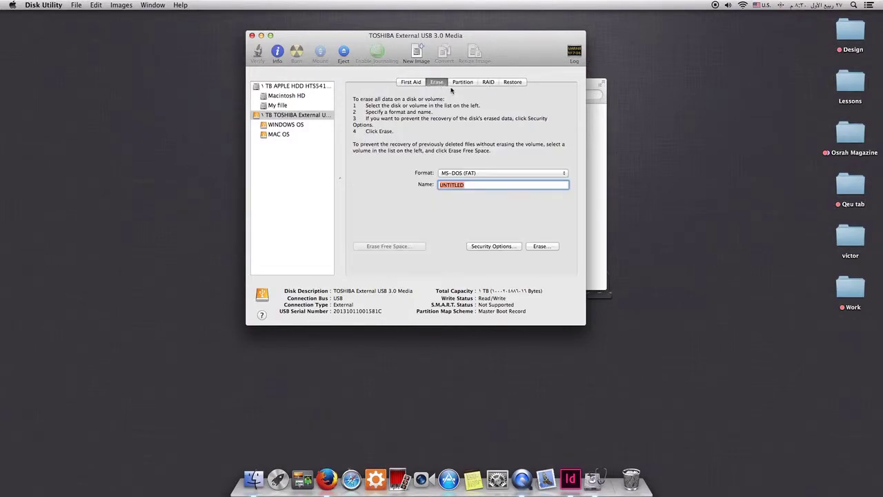
pyautogui.click(287, 135)
pyautogui.click(480, 173)
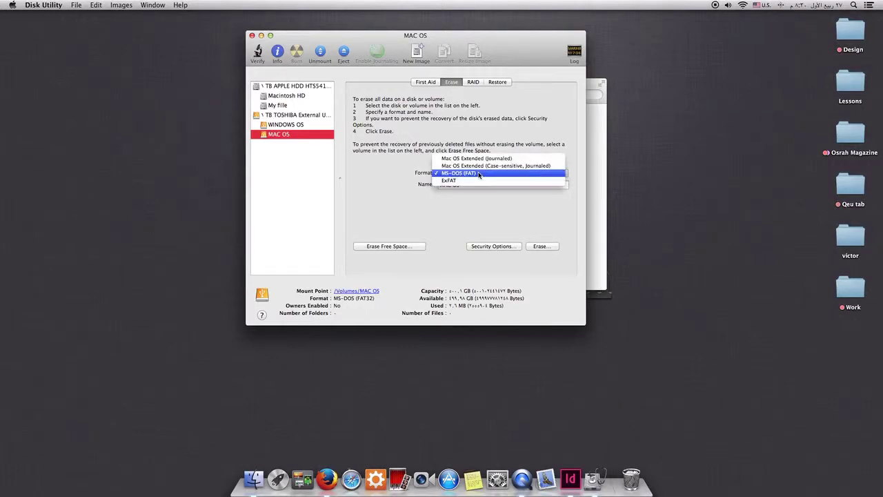
pyautogui.click(468, 159)
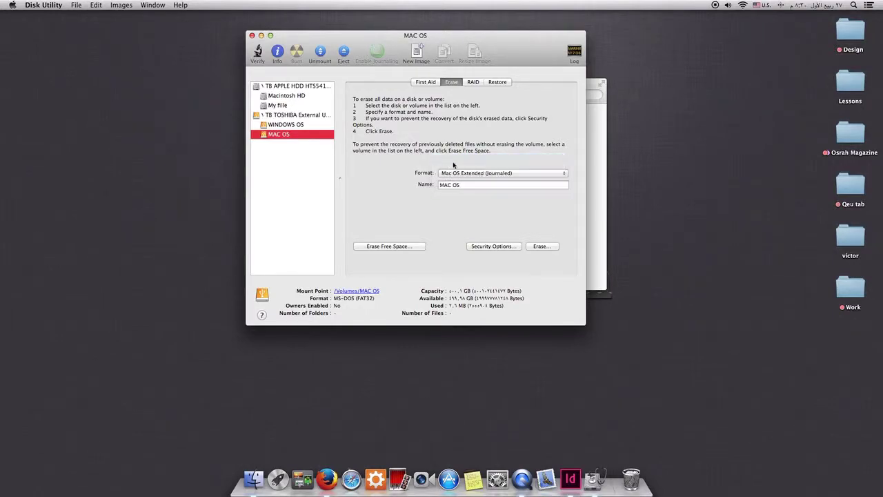
pyautogui.click(541, 246)
pyautogui.click(485, 125)
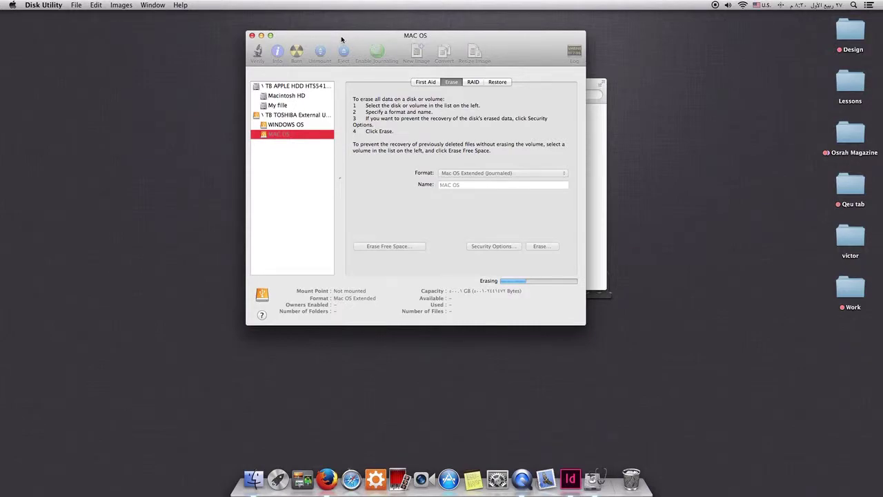
pyautogui.moveTo(340, 36); pyautogui.dragTo(317, 41)
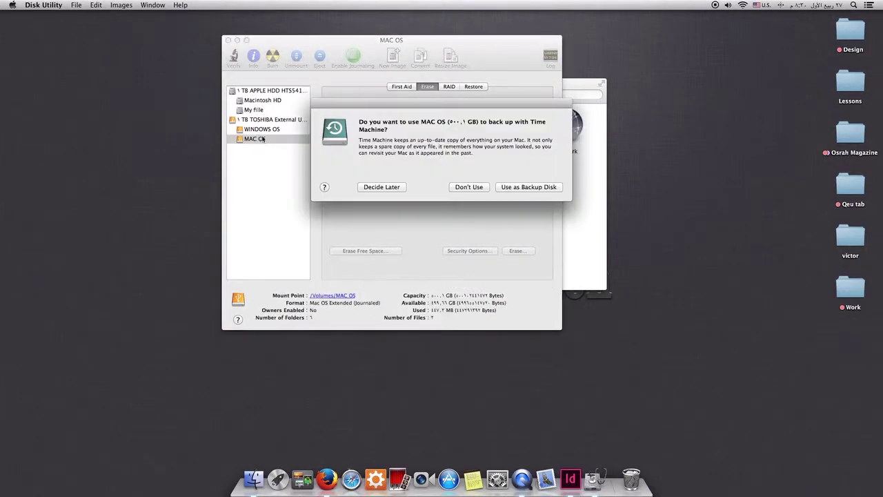
pyautogui.click(393, 188)
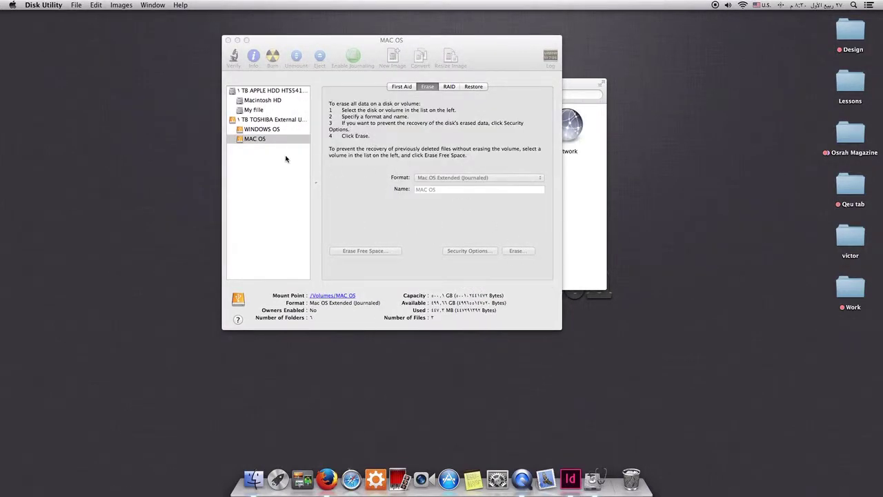
# Check the format settings of the MAC OS volume and the WINDOWS OS volume
pyautogui.click(260, 139)
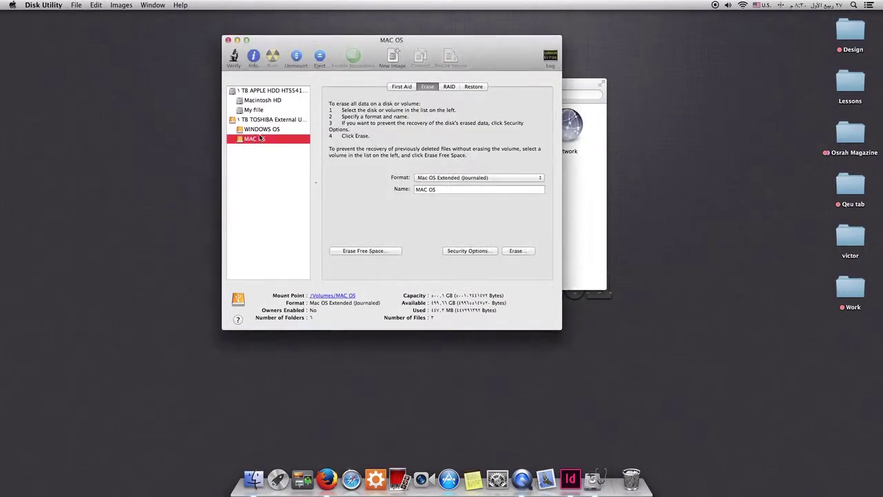
pyautogui.click(451, 178)
pyautogui.click(452, 179)
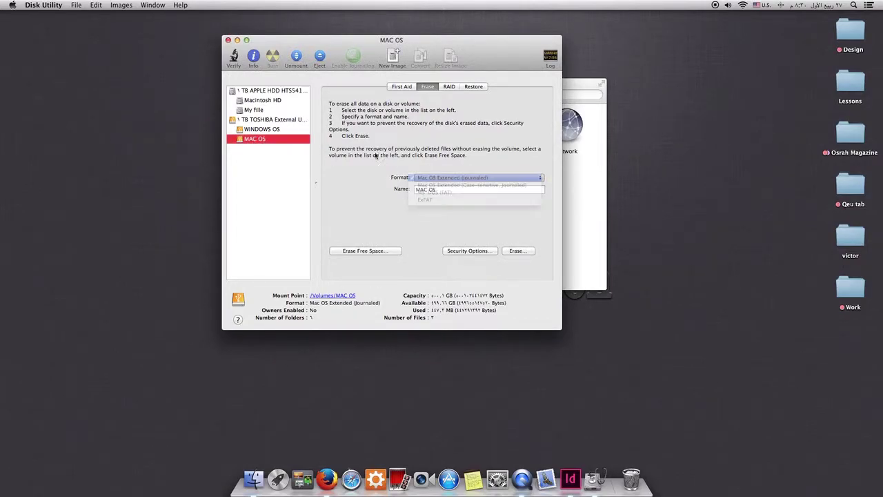
pyautogui.click(270, 130)
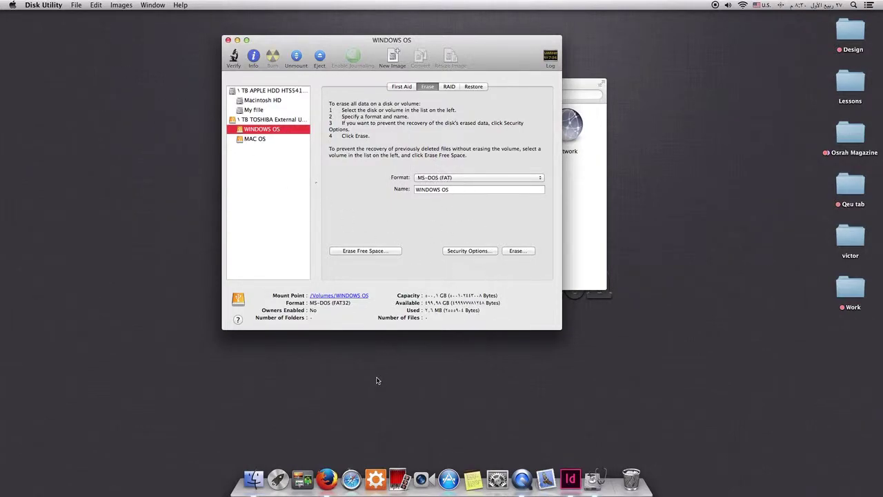
# Switch to Finder and look over the MAC OS and WINDOWS OS drives among the computer's devices
pyautogui.click(254, 478)
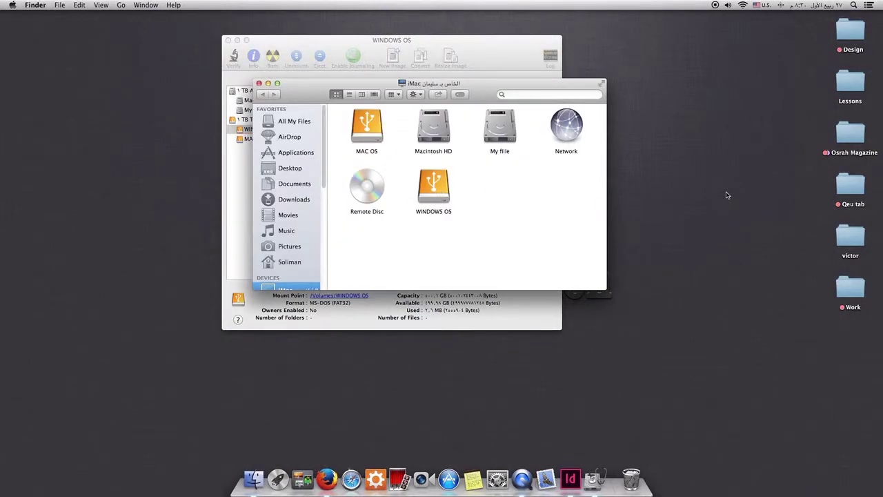
pyautogui.moveTo(470, 190); pyautogui.dragTo(427, 224)
pyautogui.click(530, 229)
pyautogui.moveTo(522, 205); pyautogui.dragTo(451, 246)
pyautogui.click(451, 246)
pyautogui.moveTo(471, 187); pyautogui.dragTo(522, 276)
pyautogui.click(404, 183)
pyautogui.click(533, 243)
pyautogui.moveTo(484, 185); pyautogui.dragTo(477, 203)
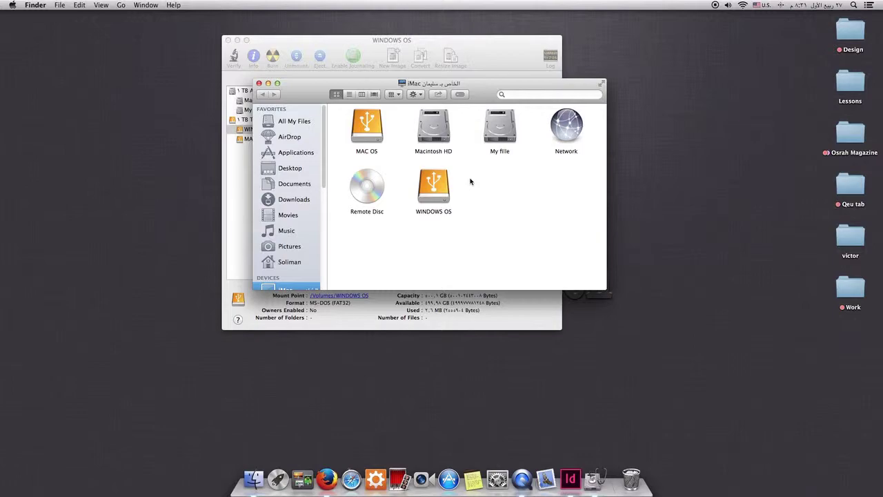